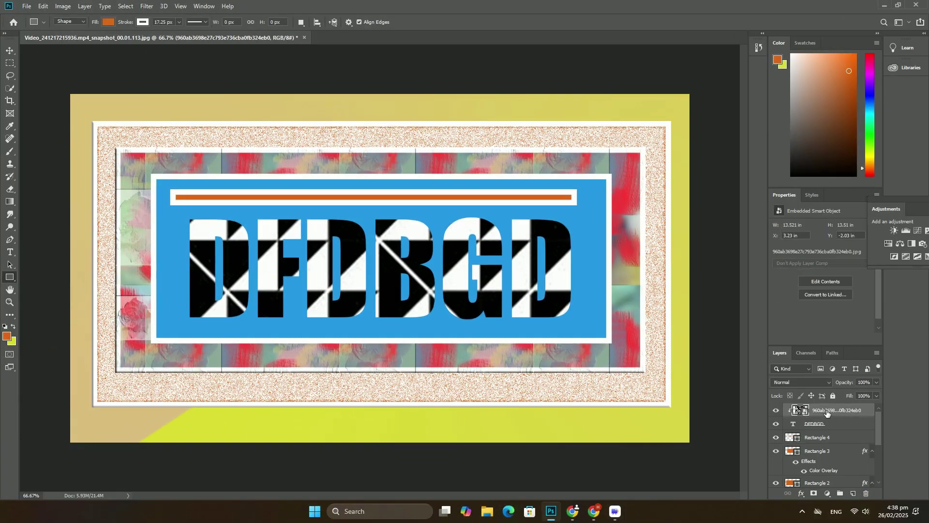
- Delete the layers above Background and fill it with an orange-to-yellow angle gradient from the centre
{"action": "key", "text": "Delete"}
{"action": "key", "text": "Delete"}
{"action": "key", "text": "Delete"}
{"action": "key", "text": "Delete"}
{"action": "key", "text": "Delete"}
{"action": "key", "text": "Delete"}
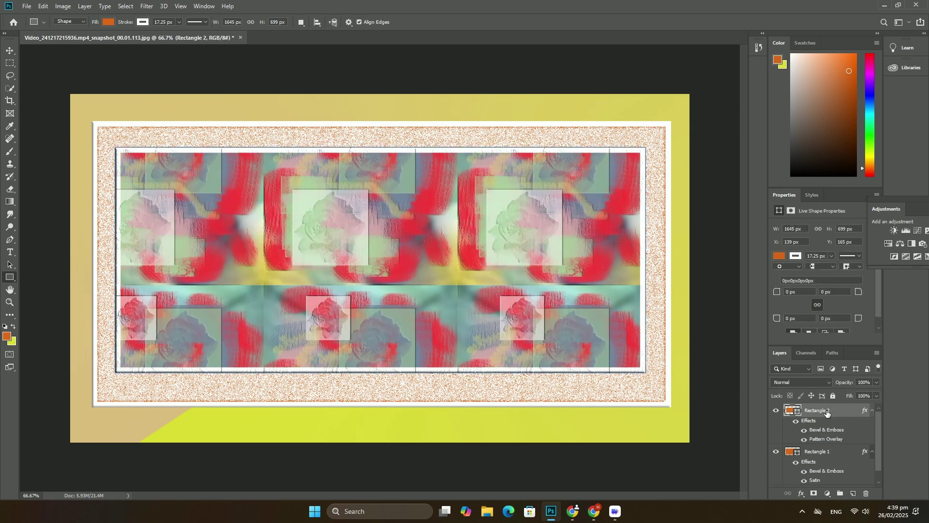
{"action": "key", "text": "Delete"}
{"action": "key", "text": "Delete"}
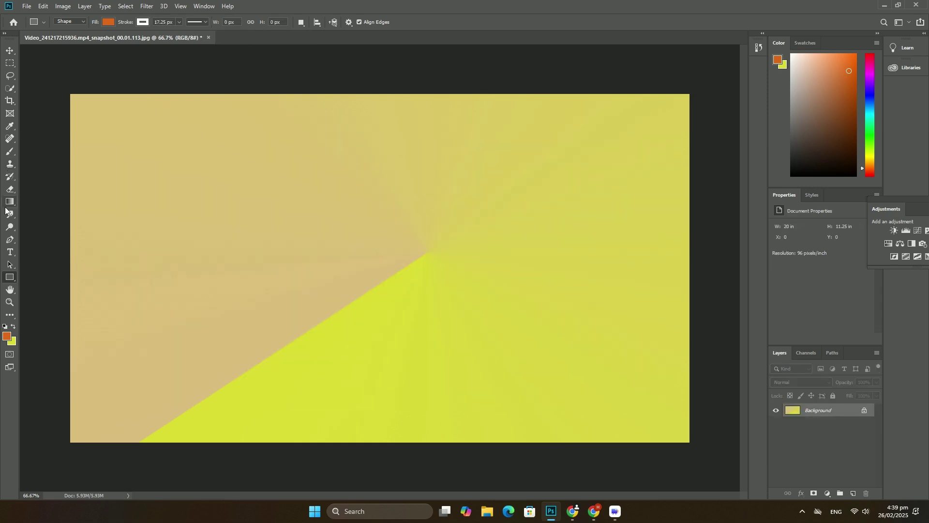
{"action": "key", "text": "g"}
{"action": "left_click_drag", "start_coordinate": [164, 213], "coordinate": [467, 259]}
{"action": "left_click_drag", "start_coordinate": [414, 237], "coordinate": [398, 287]}
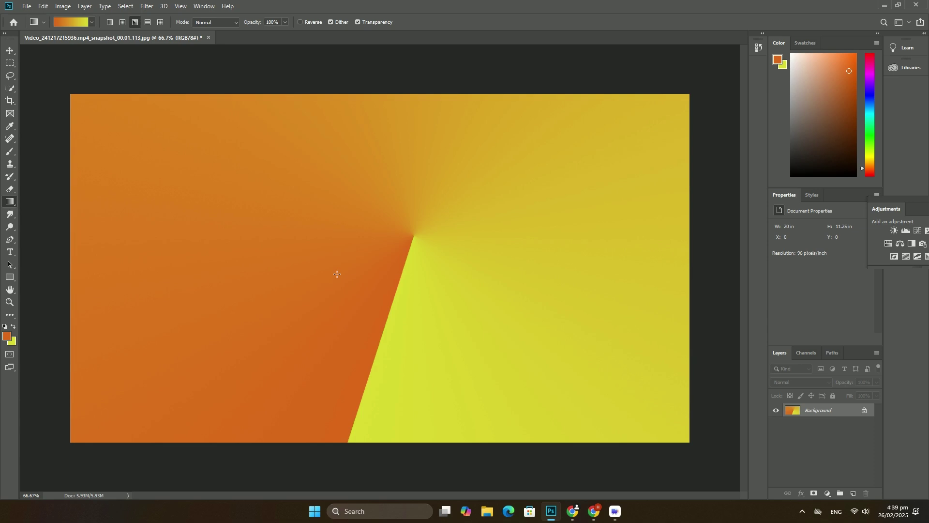
- Select the Type tool and set the text colour to blue in the Color Picker
{"action": "right_click", "coordinate": [13, 277]}
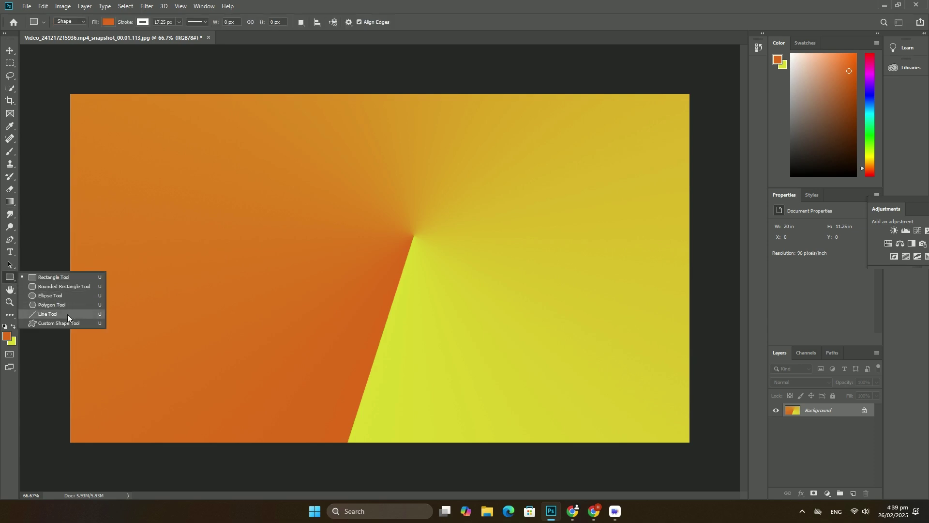
{"action": "left_click", "coordinate": [59, 292]}
{"action": "left_click", "coordinate": [10, 252]}
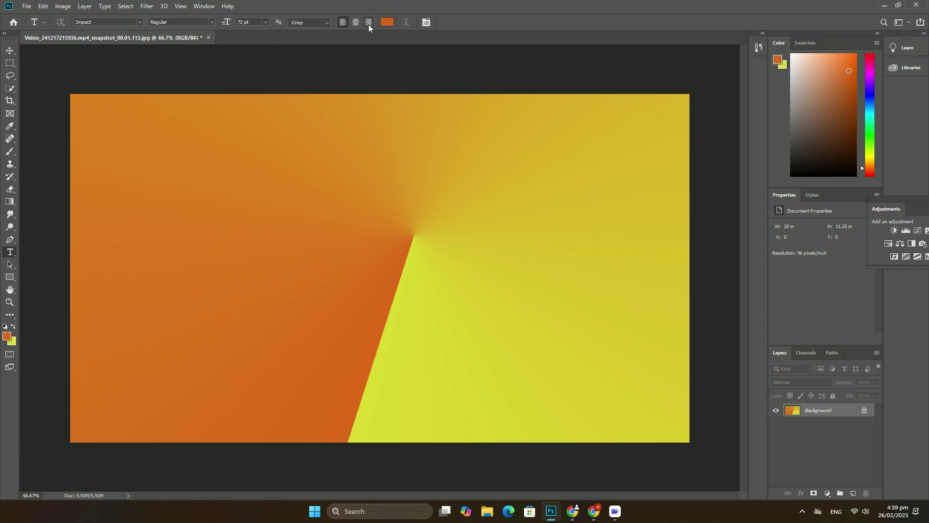
{"action": "left_click", "coordinate": [387, 22]}
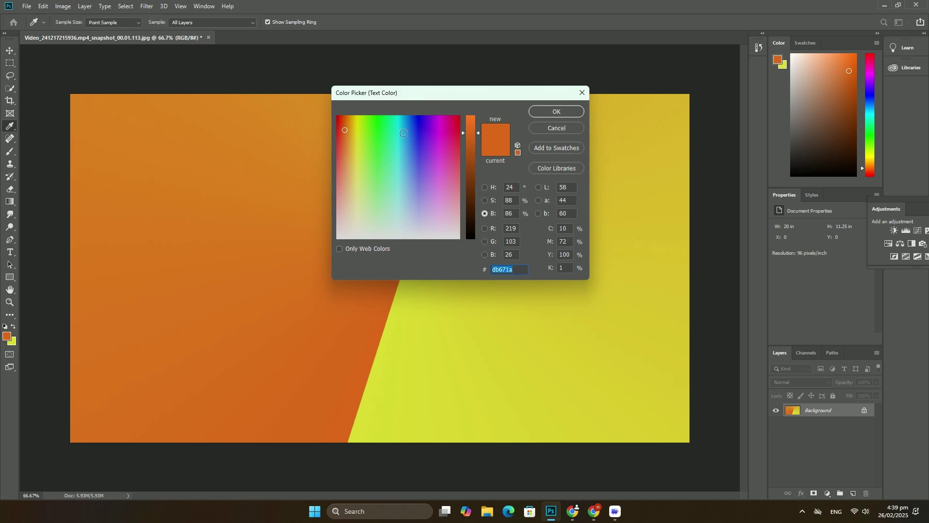
{"action": "left_click", "coordinate": [423, 134]}
{"action": "left_click", "coordinate": [545, 113]}
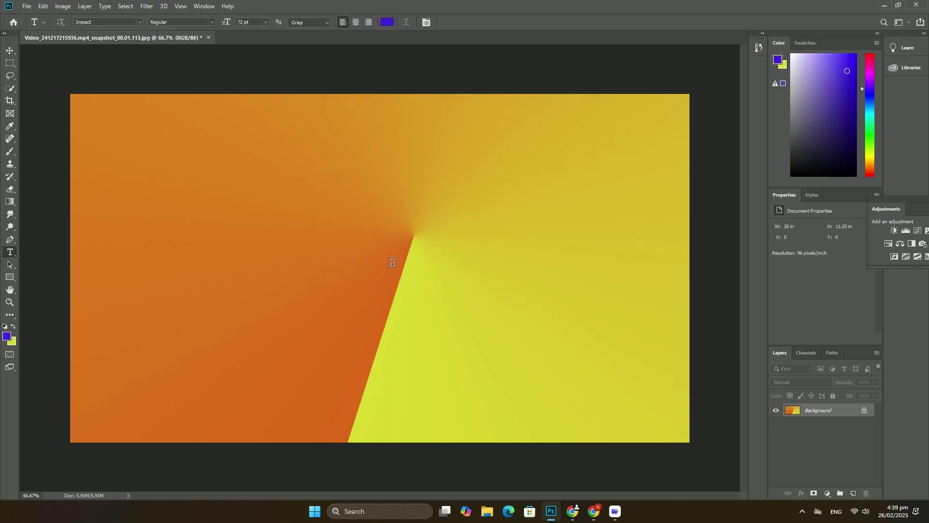
- Type FHDDFH near the canvas centre, then enlarge it and move it to the centre
{"action": "left_click", "coordinate": [392, 262]}
{"action": "type", "text": "FHDDFH"}
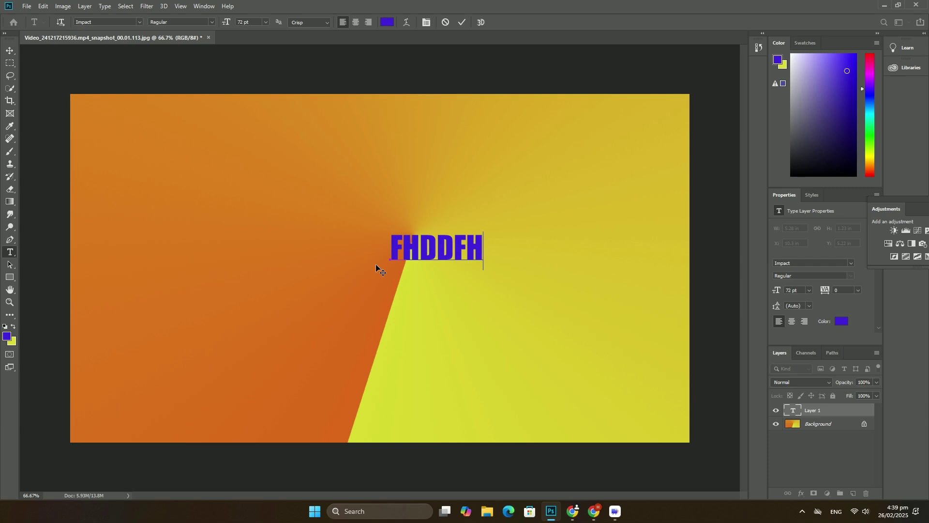
{"action": "left_click", "coordinate": [10, 51]}
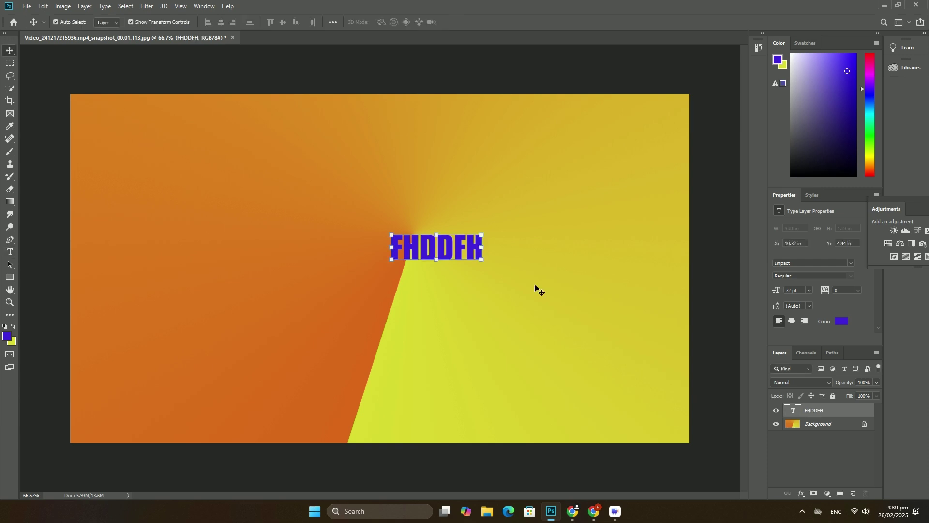
{"action": "left_click_drag", "start_coordinate": [390, 247], "coordinate": [150, 237]}
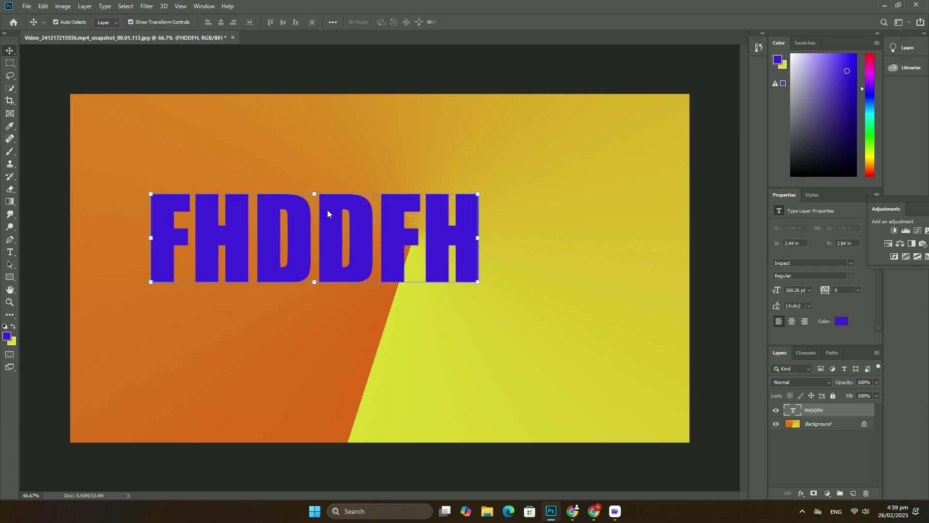
{"action": "left_click_drag", "start_coordinate": [390, 233], "coordinate": [456, 265]}
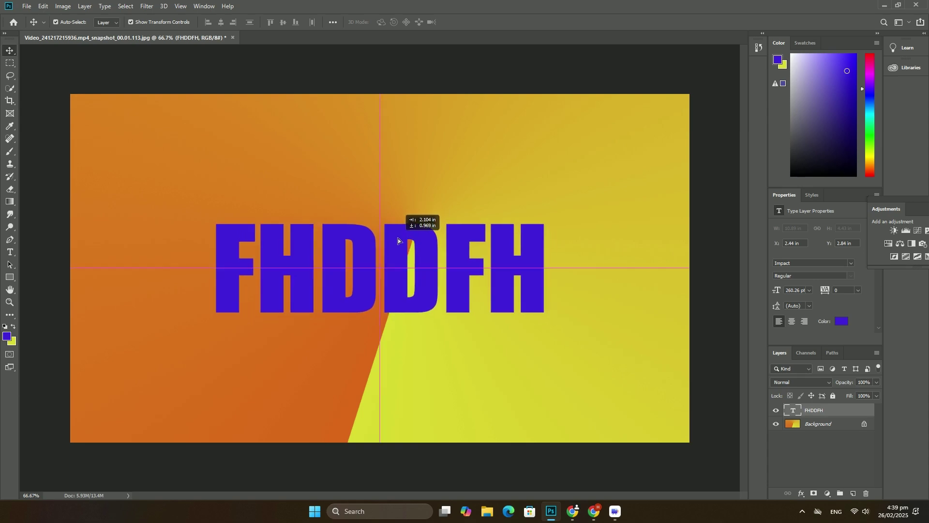
- Place the blue cube image as an embedded layer and resize it over the text
{"action": "left_click", "coordinate": [26, 7]}
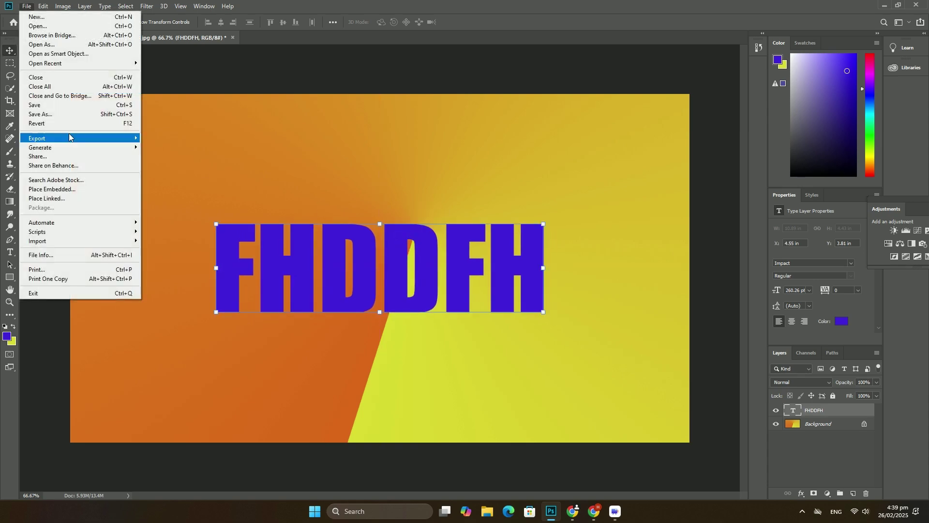
{"action": "left_click", "coordinate": [65, 197]}
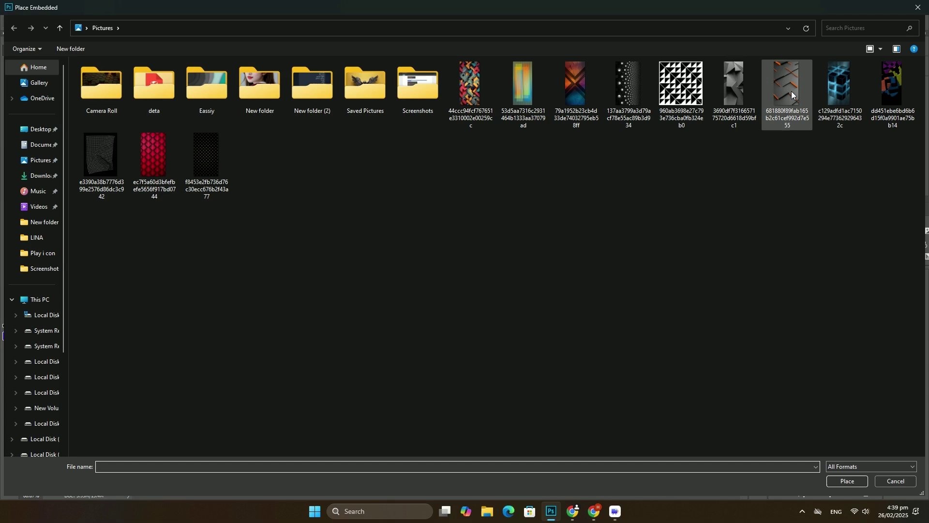
{"action": "double_click", "coordinate": [841, 91]}
{"action": "left_click_drag", "start_coordinate": [342, 154], "coordinate": [470, 243]}
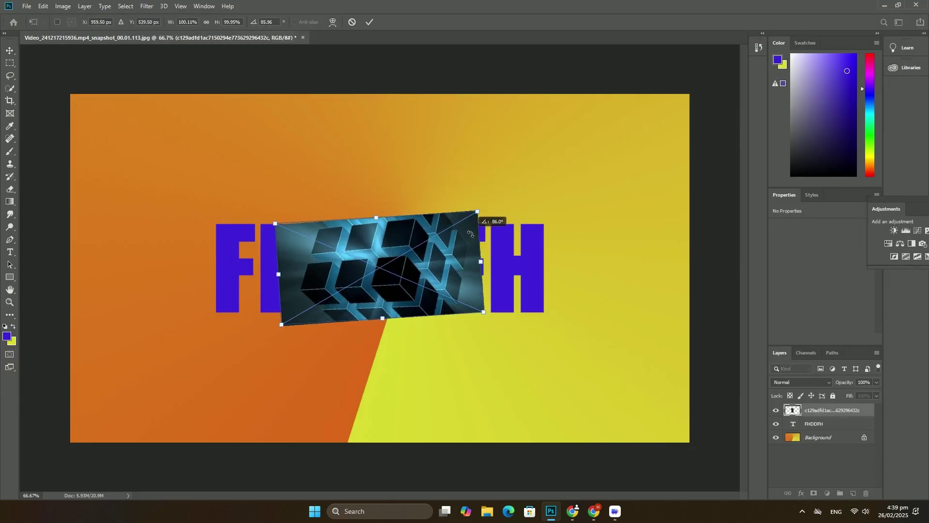
{"action": "key", "text": "ctrl+z"}
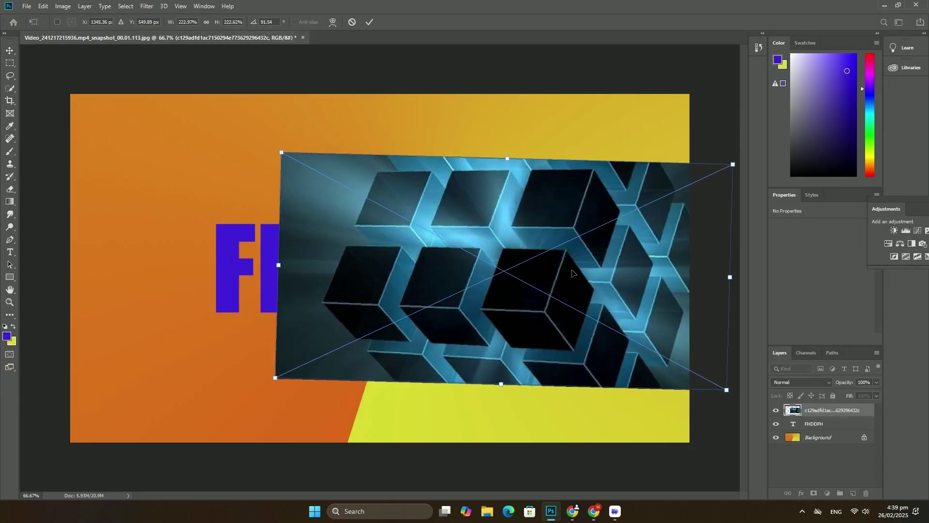
{"action": "left_click_drag", "start_coordinate": [719, 392], "coordinate": [608, 386]}
{"action": "key", "text": "Return"}
- Clip the cube image to the FHDDFH text and select the Background layer
{"action": "right_click", "coordinate": [814, 408]}
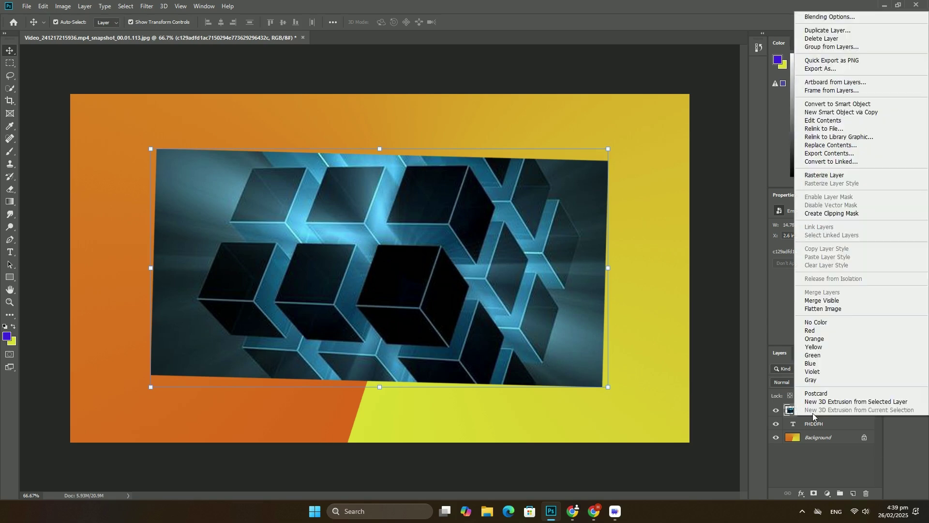
{"action": "left_click", "coordinate": [843, 216]}
{"action": "left_click", "coordinate": [825, 439]}
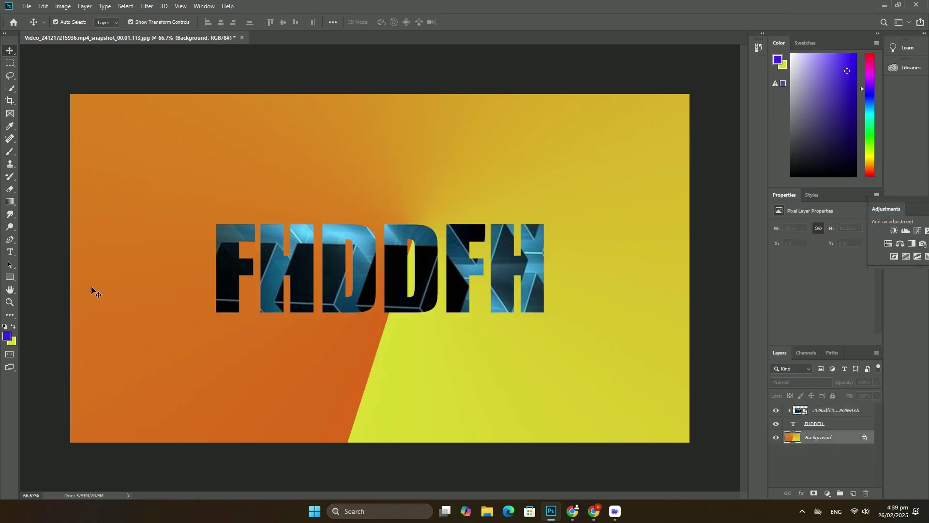
- Draw a large speckled-purple rectangle and a smaller black bevelled rectangle inside it
{"action": "left_click", "coordinate": [10, 276]}
{"action": "left_click_drag", "start_coordinate": [89, 107], "coordinate": [673, 419]}
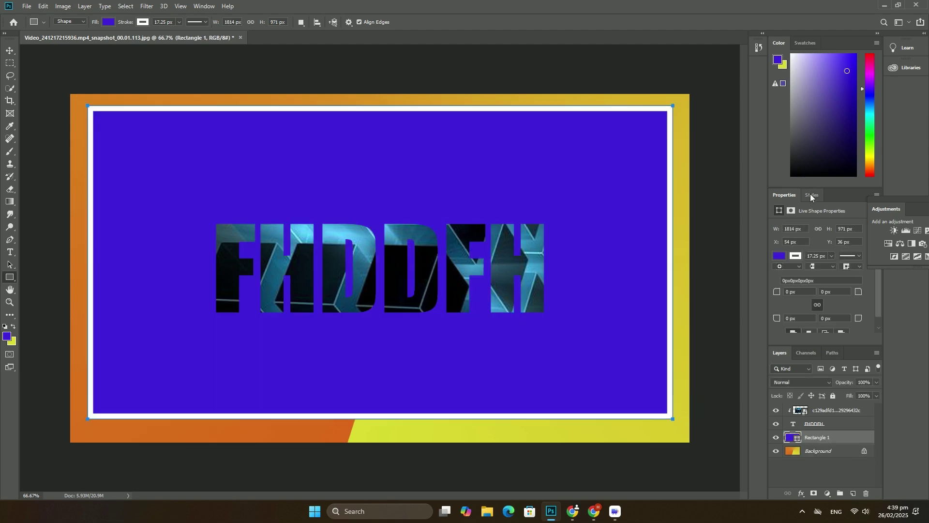
{"action": "left_click", "coordinate": [812, 194]}
{"action": "left_click", "coordinate": [811, 255]}
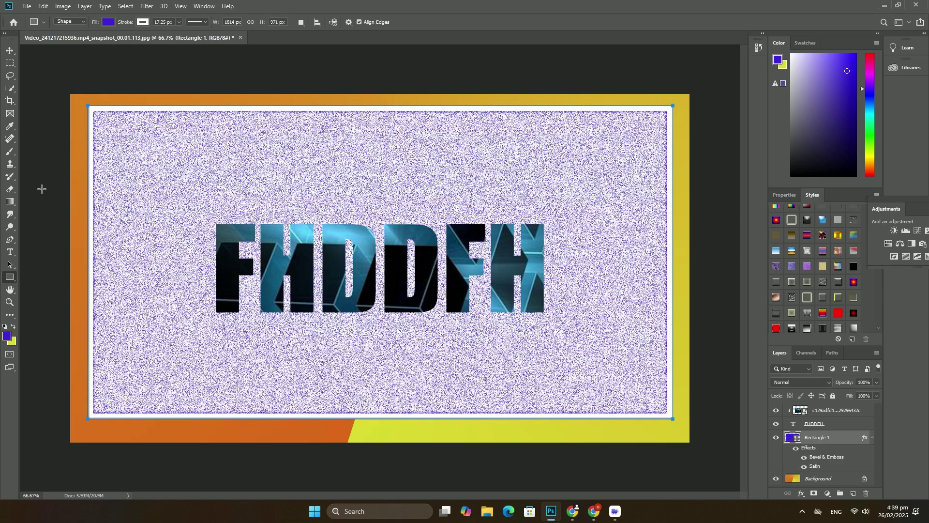
{"action": "left_click_drag", "start_coordinate": [113, 125], "coordinate": [645, 391]}
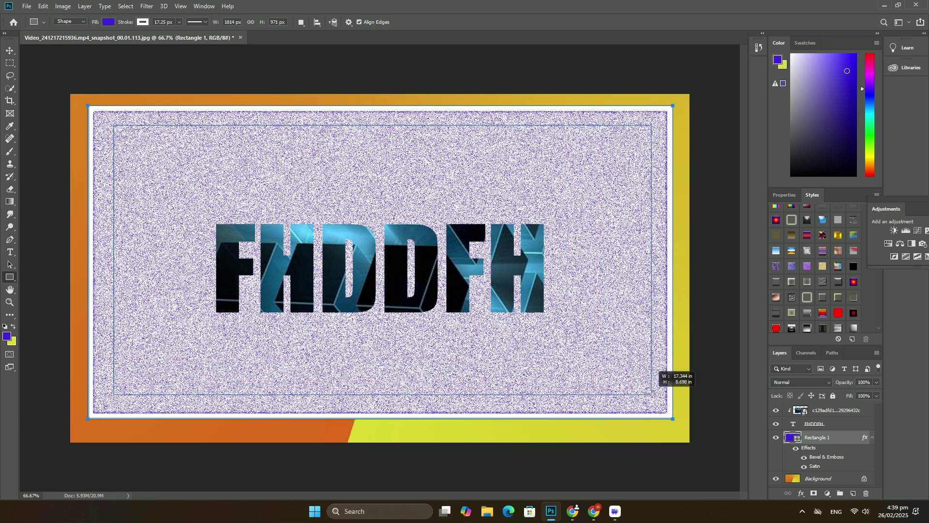
{"action": "left_click", "coordinate": [811, 194]}
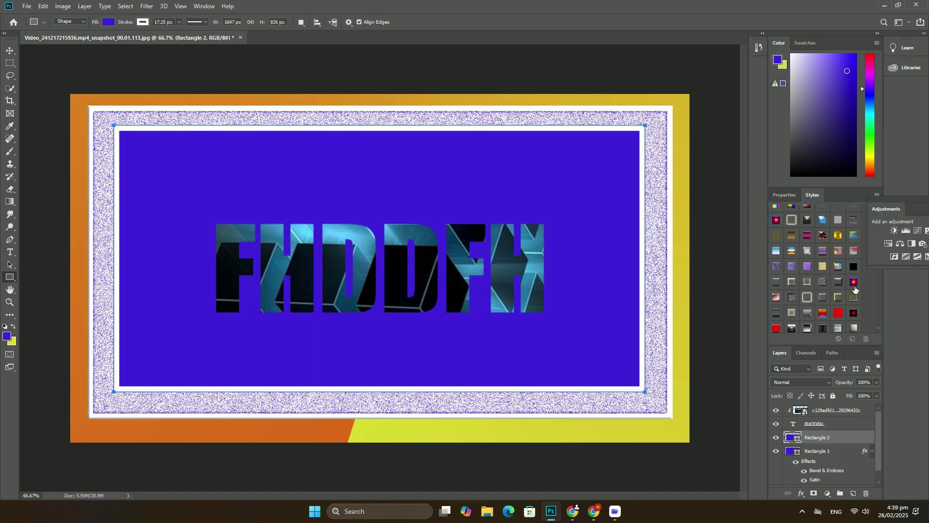
{"action": "left_click", "coordinate": [854, 282]}
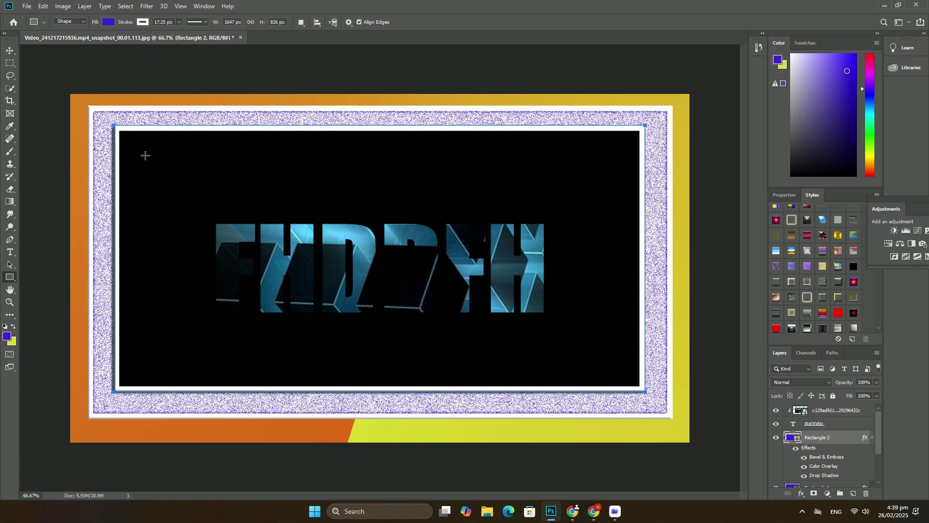
- Add a purple-to-white gradient rectangle and an innermost blue bevel-and-satin rectangle
{"action": "left_click_drag", "start_coordinate": [145, 155], "coordinate": [615, 362]}
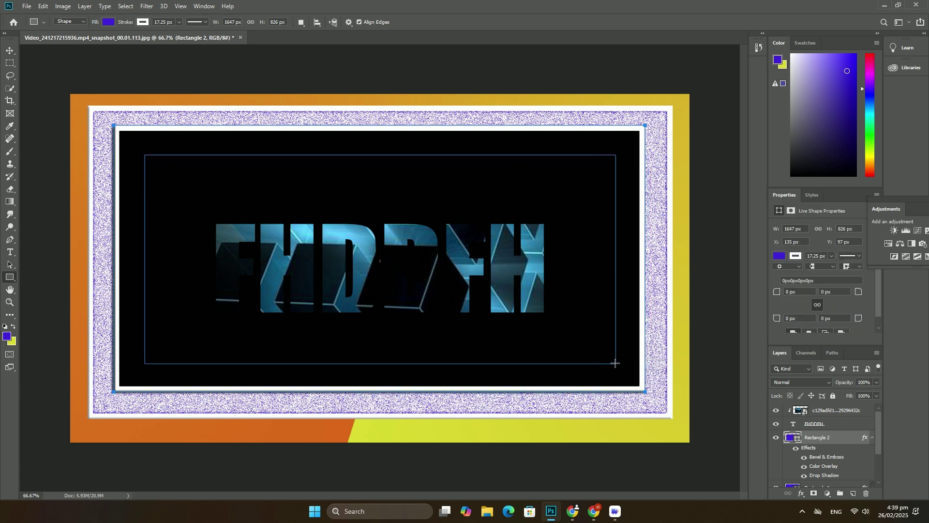
{"action": "left_click", "coordinate": [814, 195]}
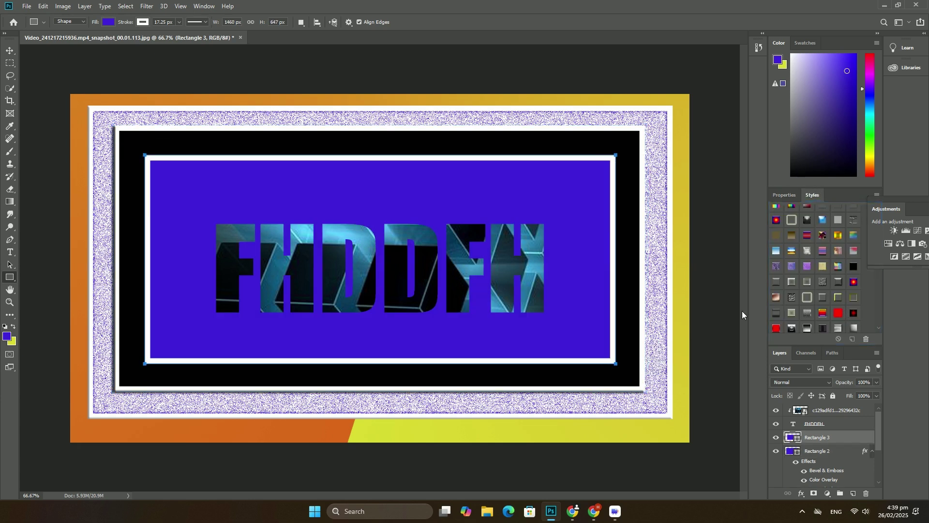
{"action": "left_click", "coordinate": [792, 220]}
{"action": "left_click_drag", "start_coordinate": [171, 177], "coordinate": [593, 345]}
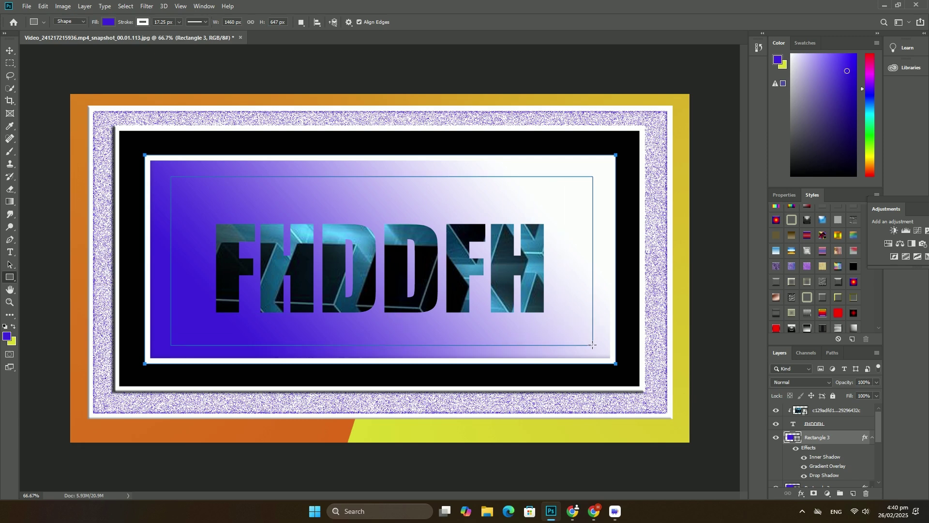
{"action": "left_click", "coordinate": [813, 194]}
{"action": "left_click", "coordinate": [806, 251]}
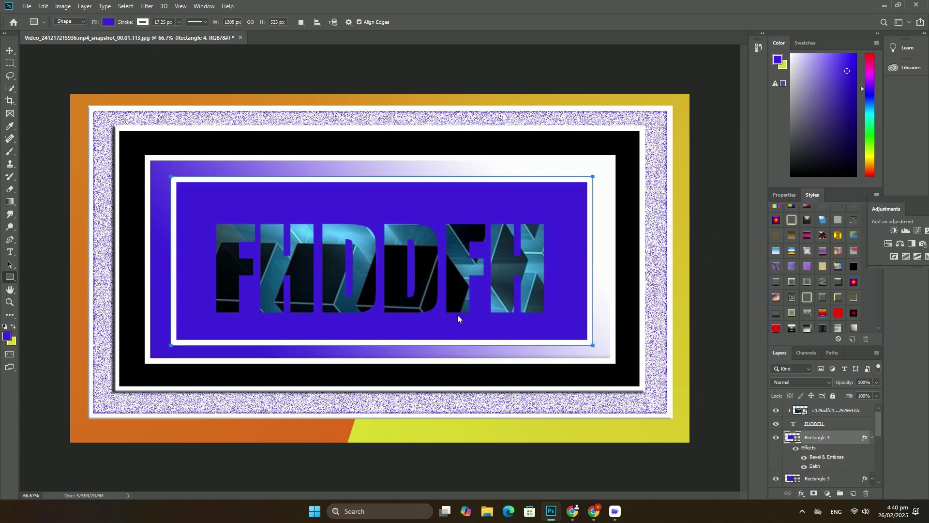